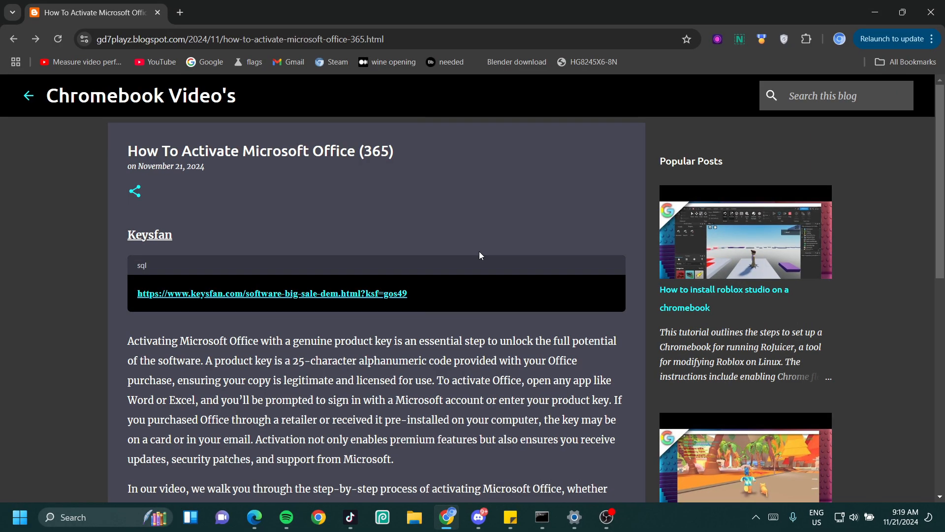
# Reach Keysfan's software sale page and scroll to the 62% off Office section.
pyautogui.click(290, 294)
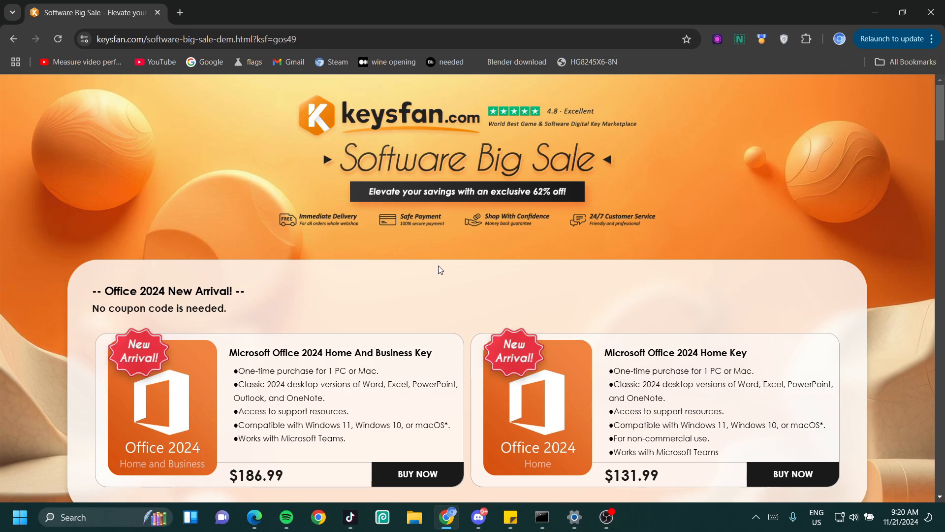
pyautogui.scroll(-10, 438, 270)
pyautogui.scroll(-5, 478, 293)
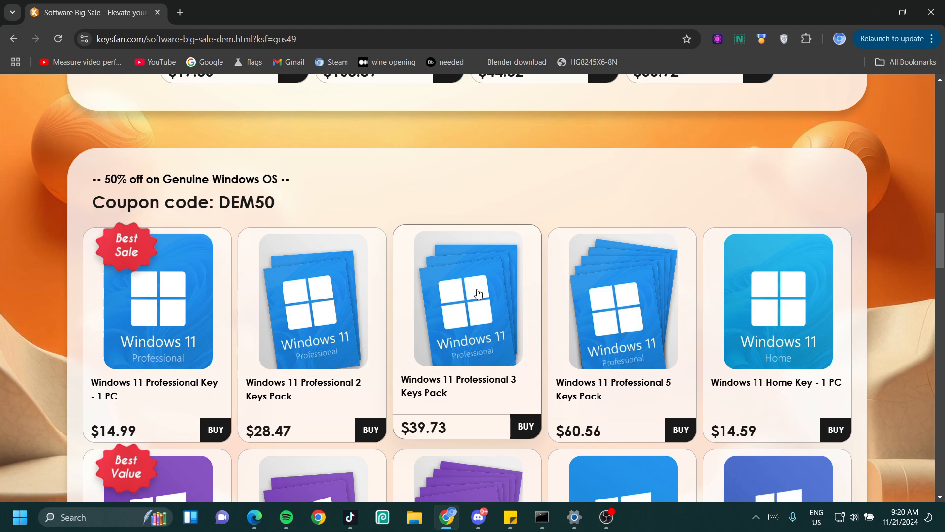
pyautogui.scroll(1, 530, 331)
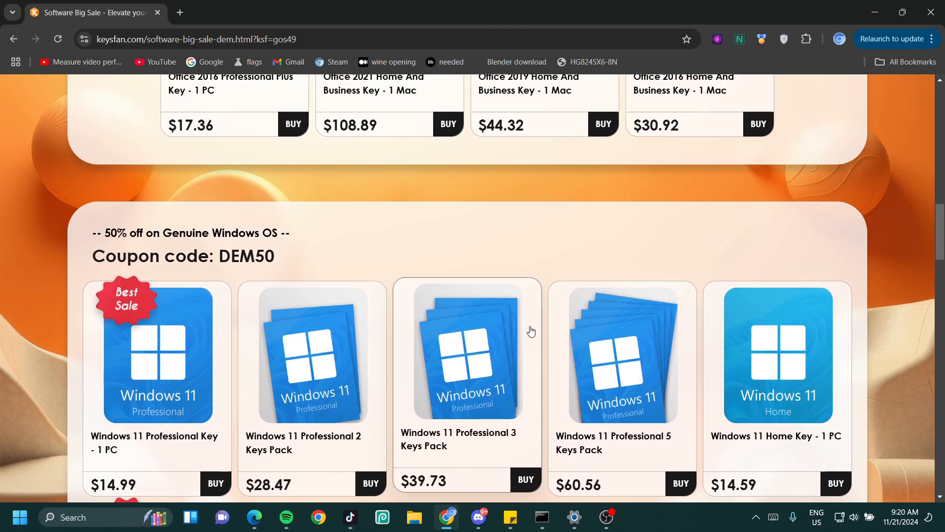
pyautogui.scroll(3, 531, 332)
pyautogui.scroll(2, 531, 332)
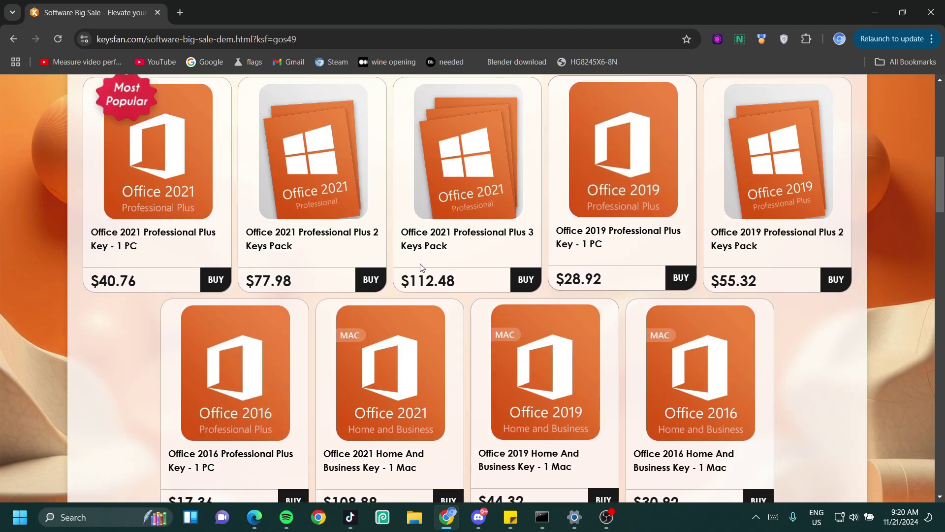
pyautogui.moveTo(422, 295); pyautogui.dragTo(123, 374)
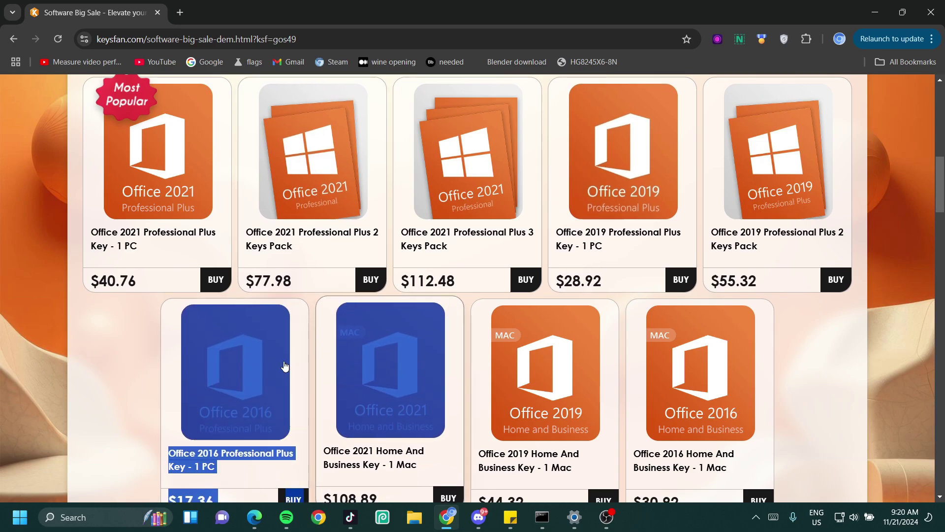
pyautogui.click(123, 373)
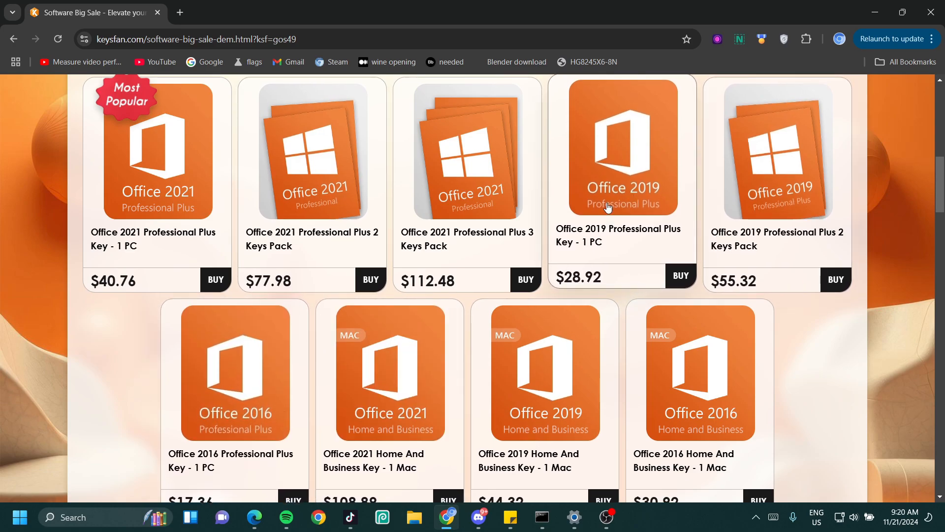
pyautogui.scroll(-1, 613, 209)
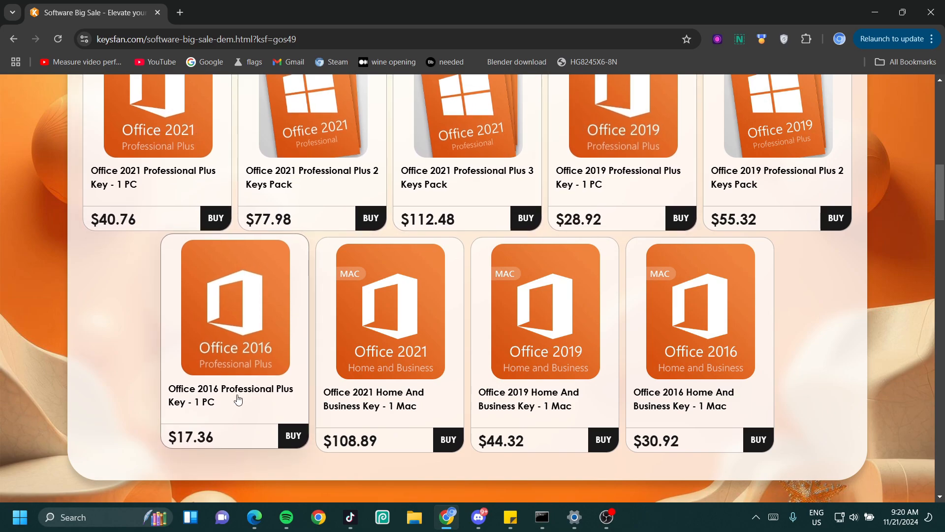
pyautogui.scroll(1, 342, 233)
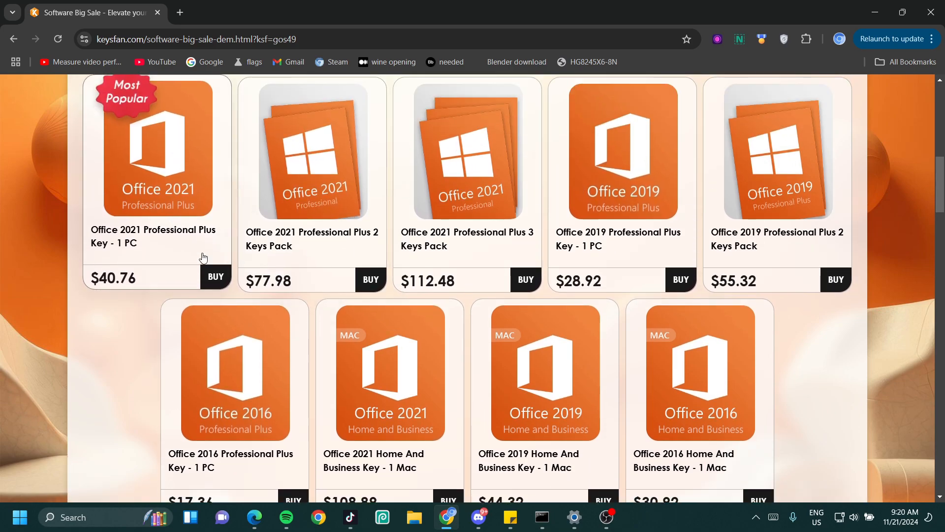
pyautogui.scroll(2, 254, 272)
pyautogui.scroll(3, 254, 272)
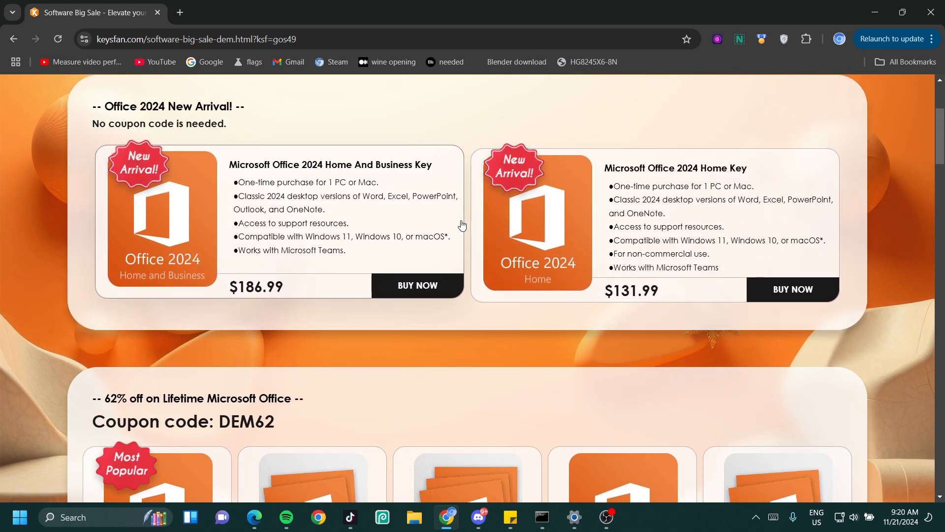
pyautogui.scroll(-3, 458, 224)
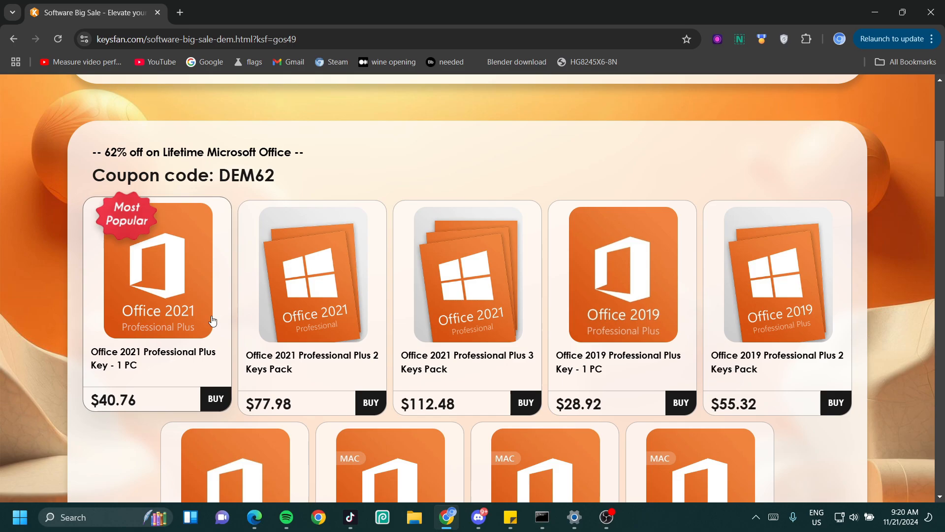
# Add the Office 2021 Professional Plus Key - 1 PC to the cart and view the cart.
pyautogui.click(214, 399)
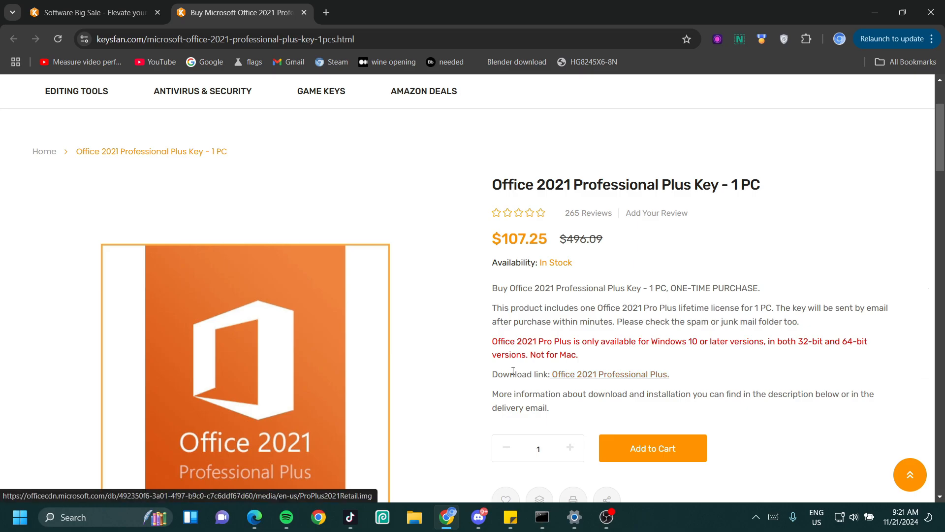
pyautogui.click(655, 452)
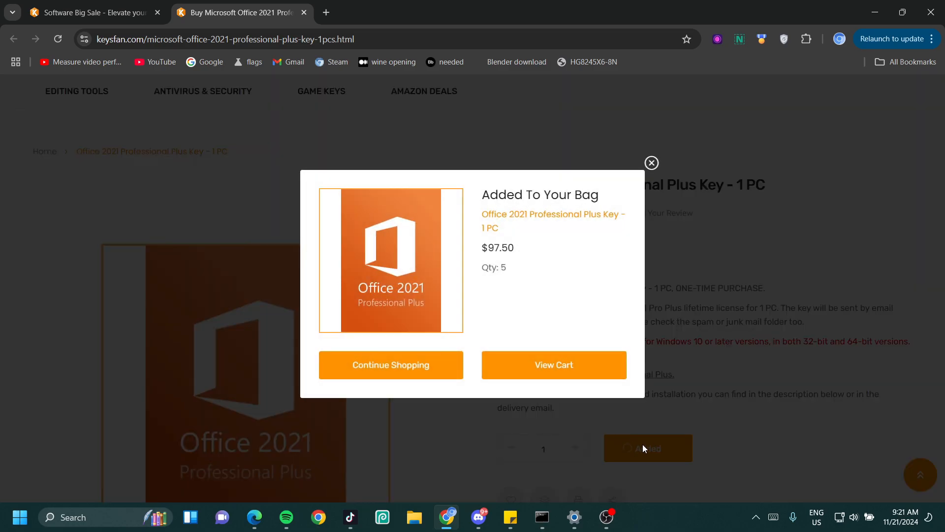
pyautogui.click(523, 368)
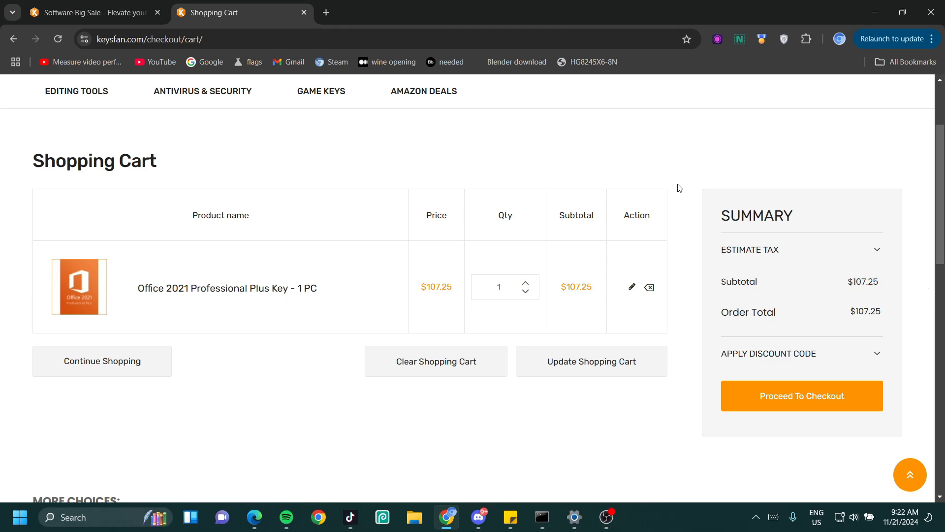
# Proceed to checkout, focus the discount code field, and return to the Software Big Sale page.
pyautogui.click(788, 399)
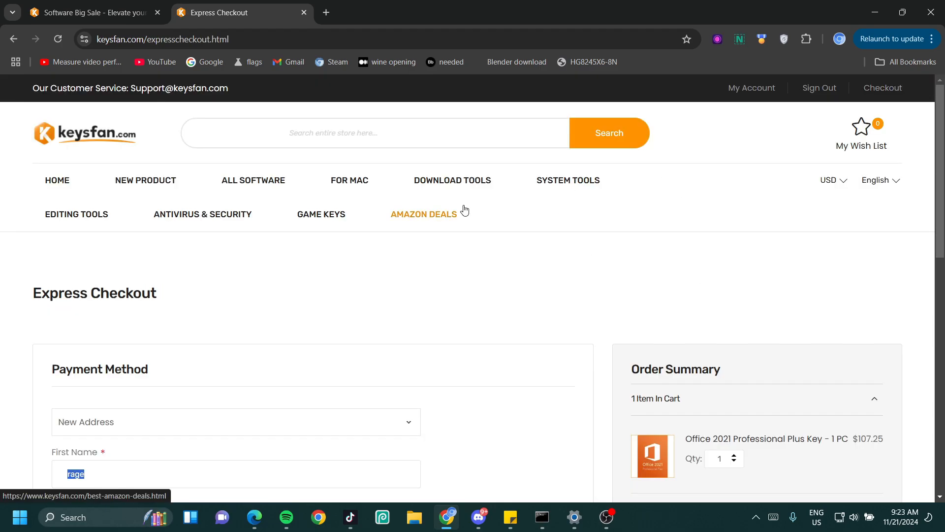
pyautogui.scroll(-4, 464, 212)
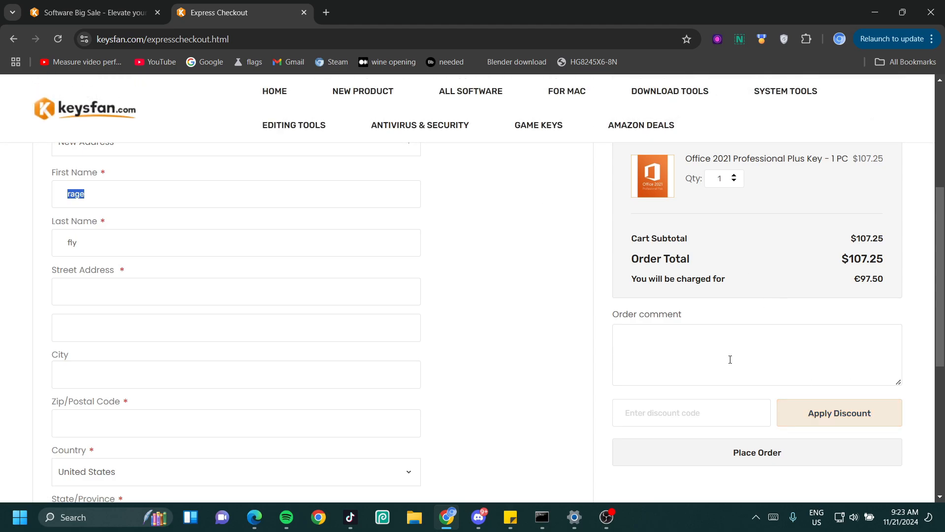
pyautogui.click(673, 406)
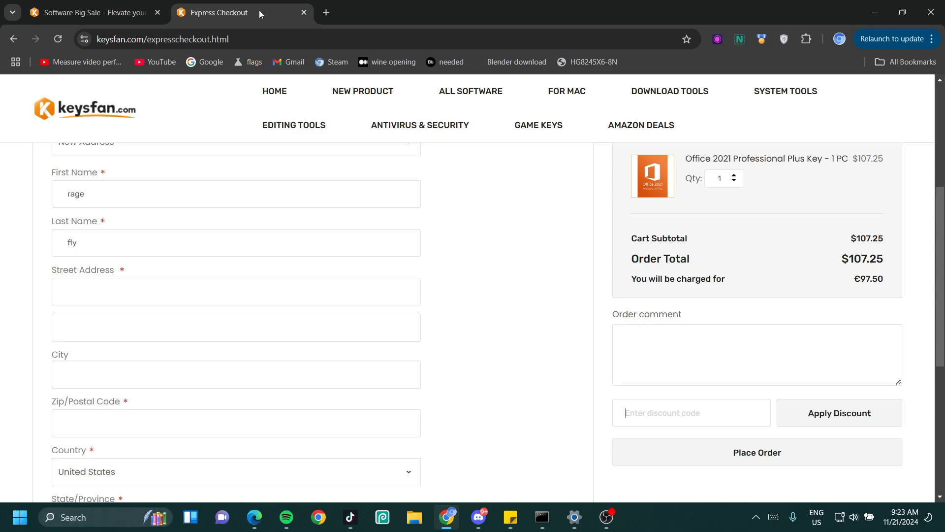
pyautogui.click(94, 13)
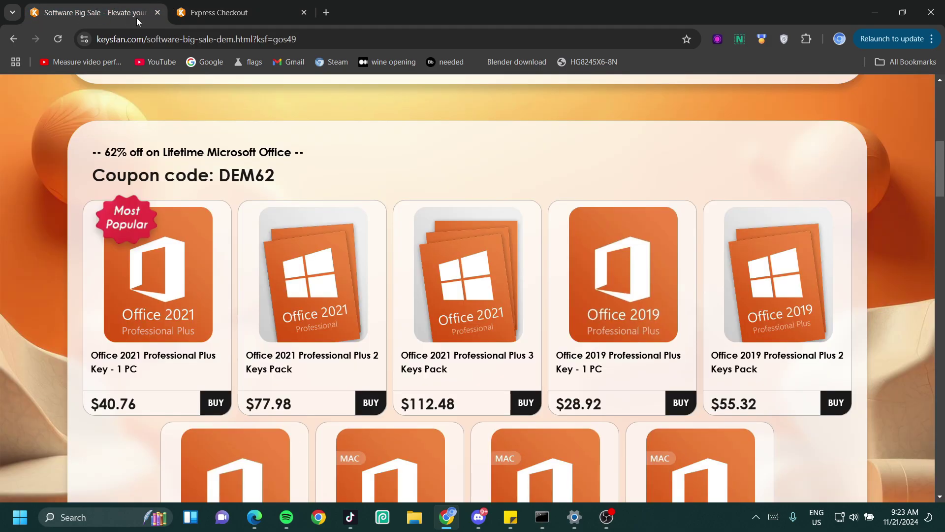
# Go back to the Blogger article and select the DEM62 promo code.
pyautogui.click(14, 39)
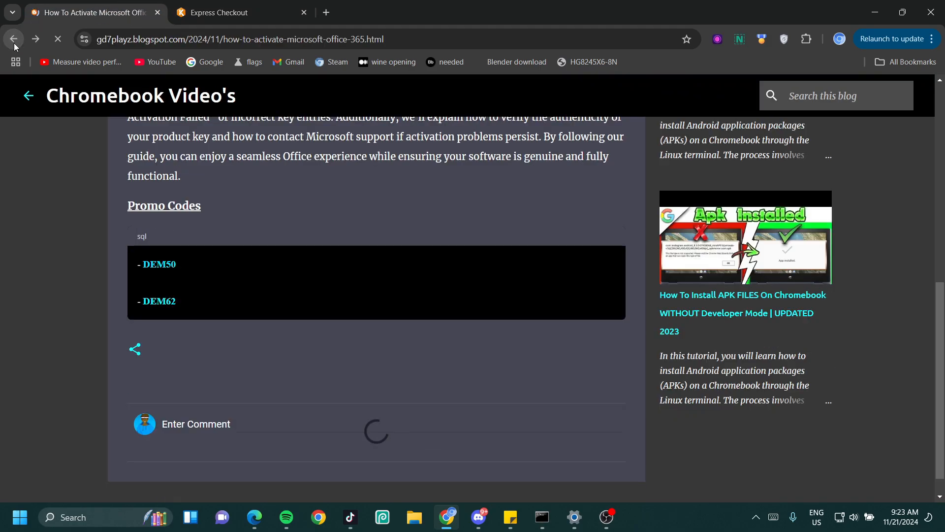
pyautogui.scroll(-5, 350, 192)
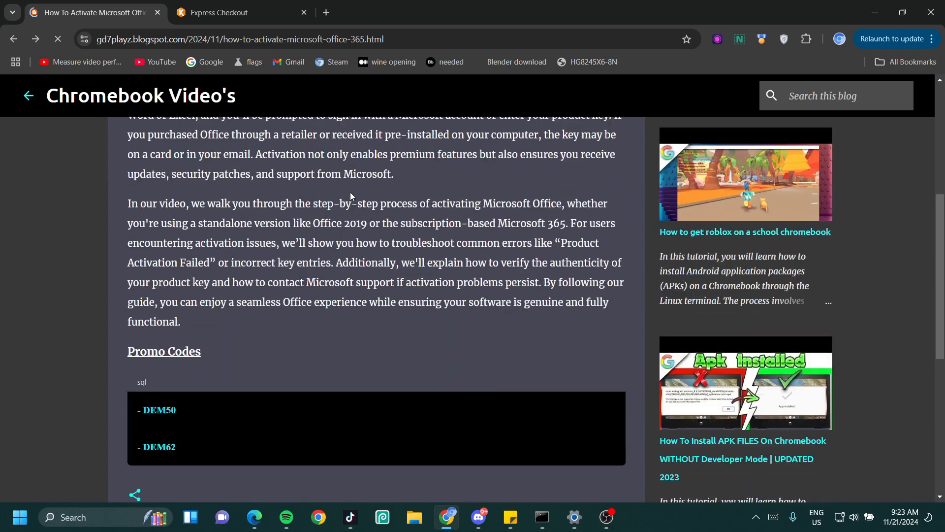
pyautogui.scroll(-3, 350, 192)
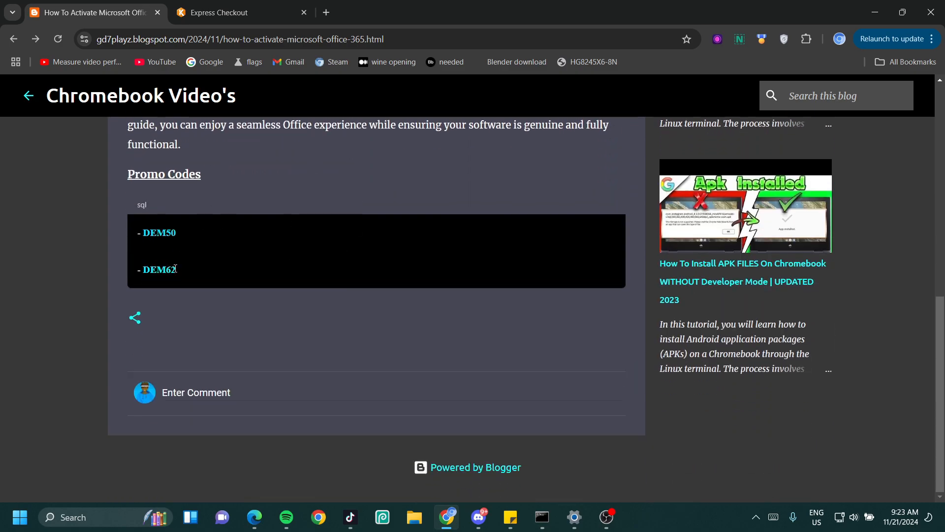
pyautogui.moveTo(178, 270); pyautogui.dragTo(143, 270)
# Apply coupon DEM62 at Keysfan checkout, bringing the order total to $40.75.
pyautogui.click(255, 13)
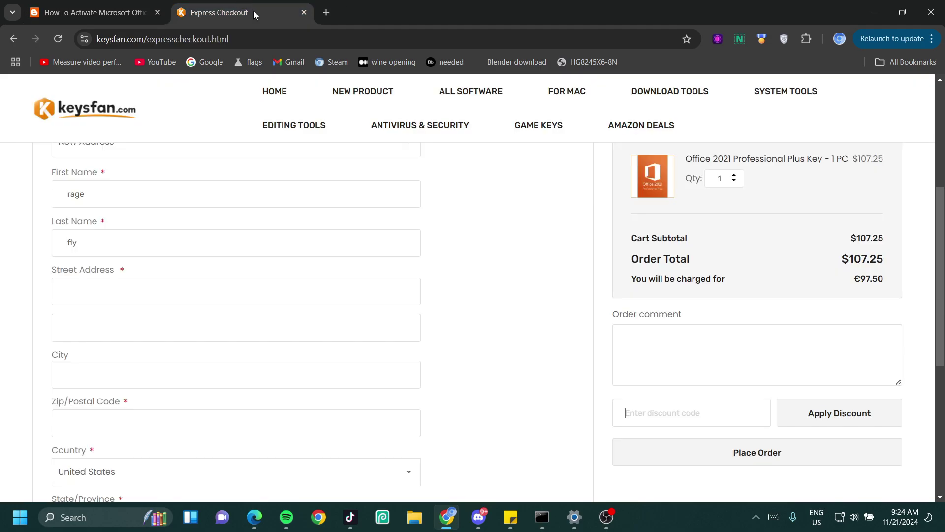
pyautogui.click(717, 419)
pyautogui.write('DEM62')
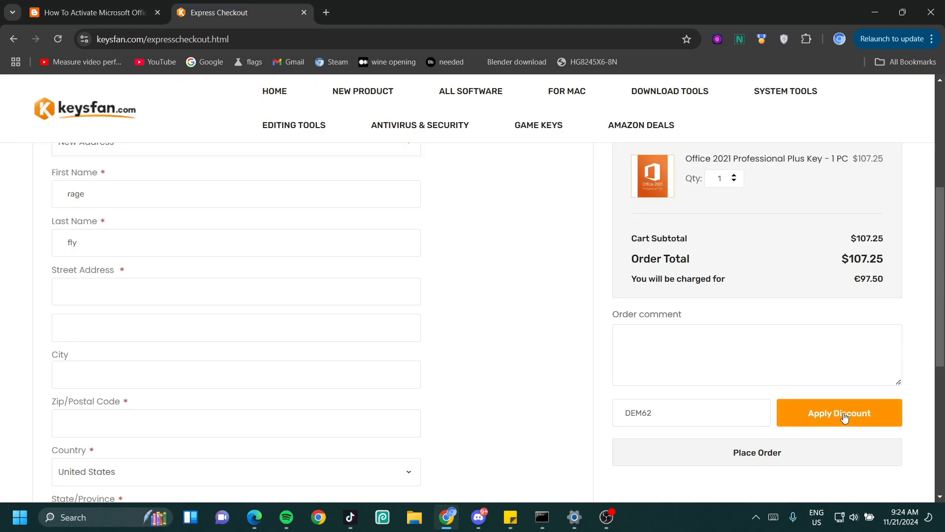
pyautogui.click(840, 413)
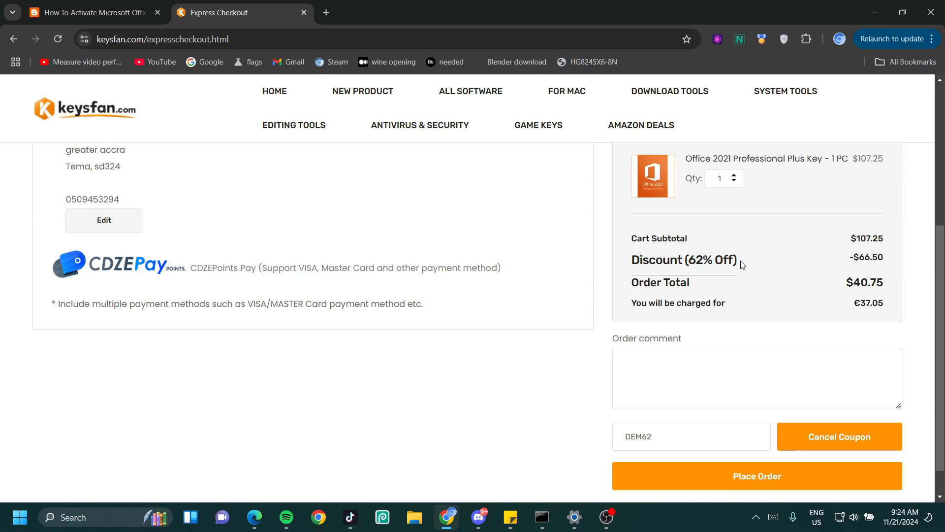
pyautogui.scroll(5, 742, 263)
pyautogui.scroll(3, 320, 272)
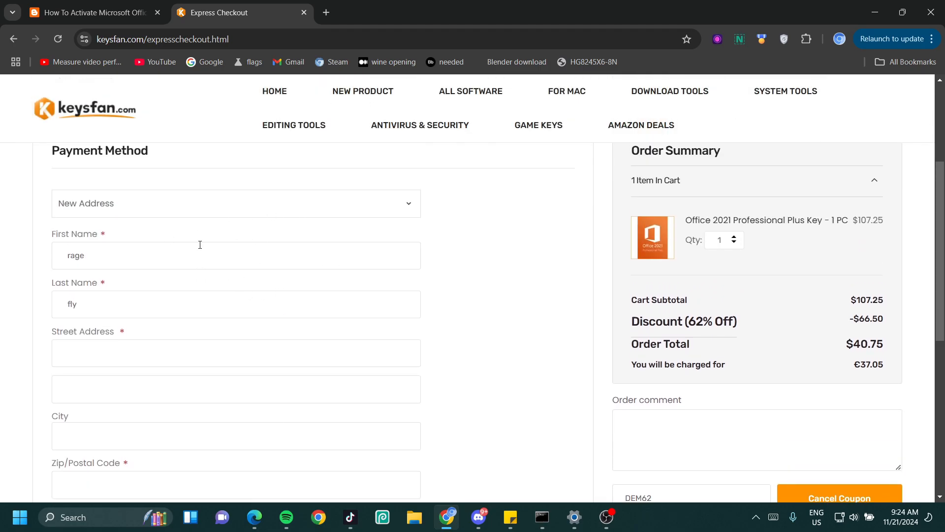
pyautogui.scroll(-3, 198, 245)
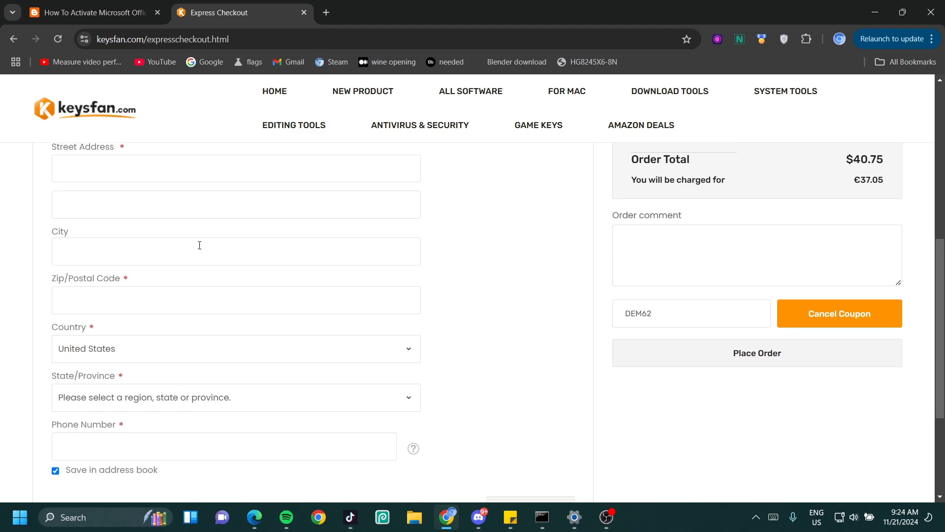
pyautogui.scroll(-2, 199, 245)
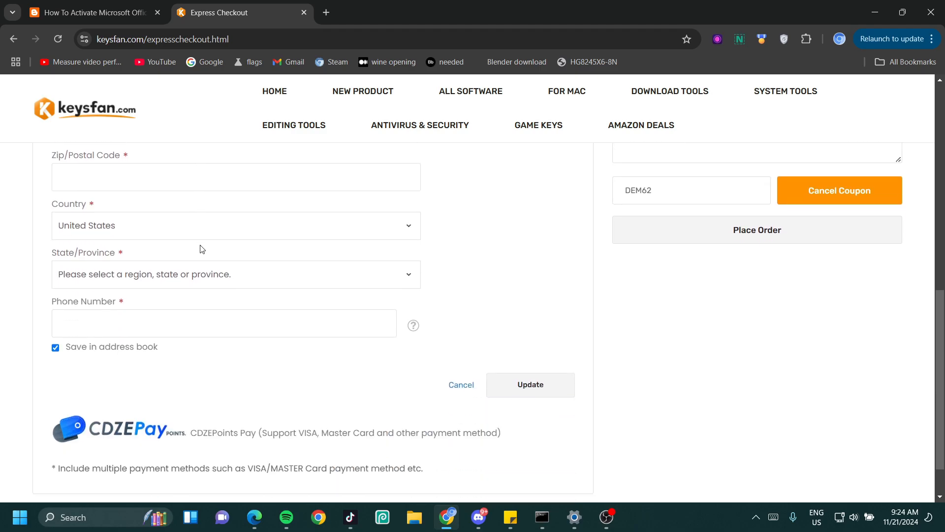
# Save the billing address and place the $40.75 order, continuing to payment.
pyautogui.click(530, 384)
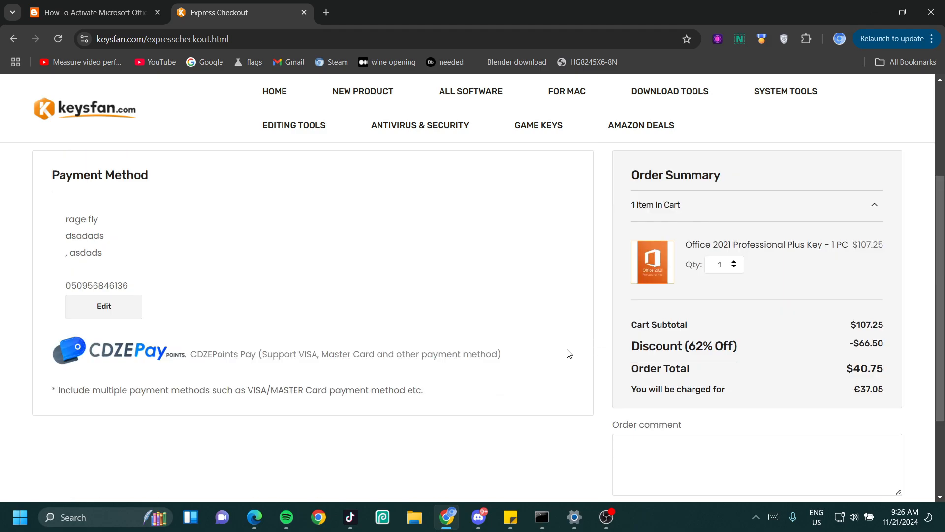
pyautogui.scroll(-2, 612, 341)
pyautogui.click(746, 445)
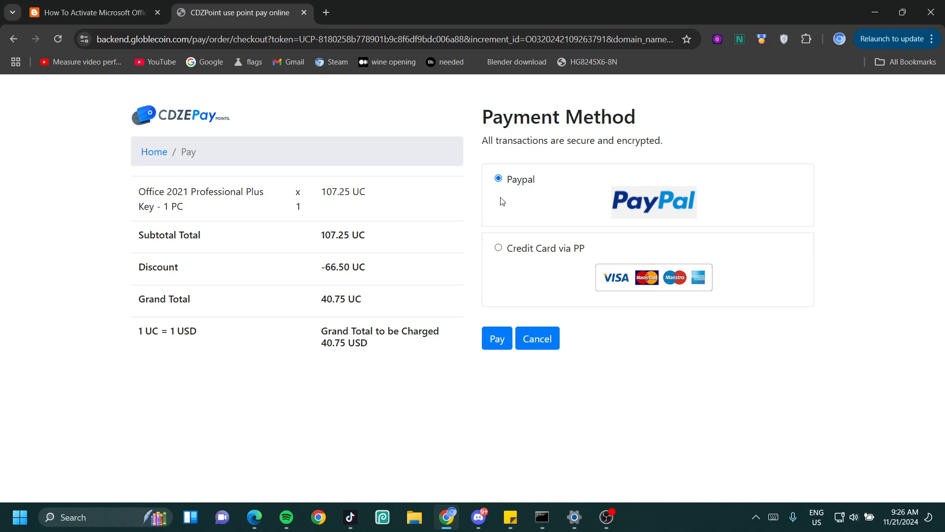
pyautogui.click(530, 254)
pyautogui.click(499, 179)
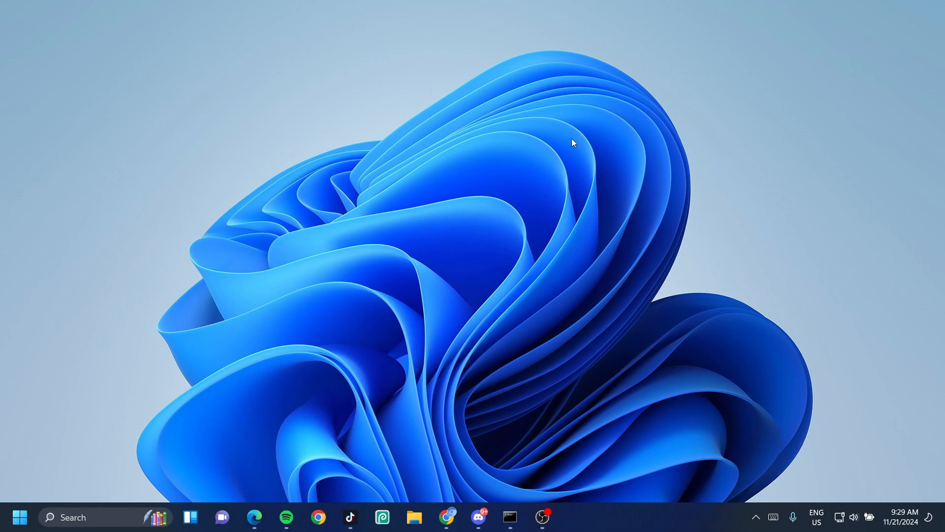
# Search the Start menu for Word and launch Microsoft Word.
pyautogui.press('super')
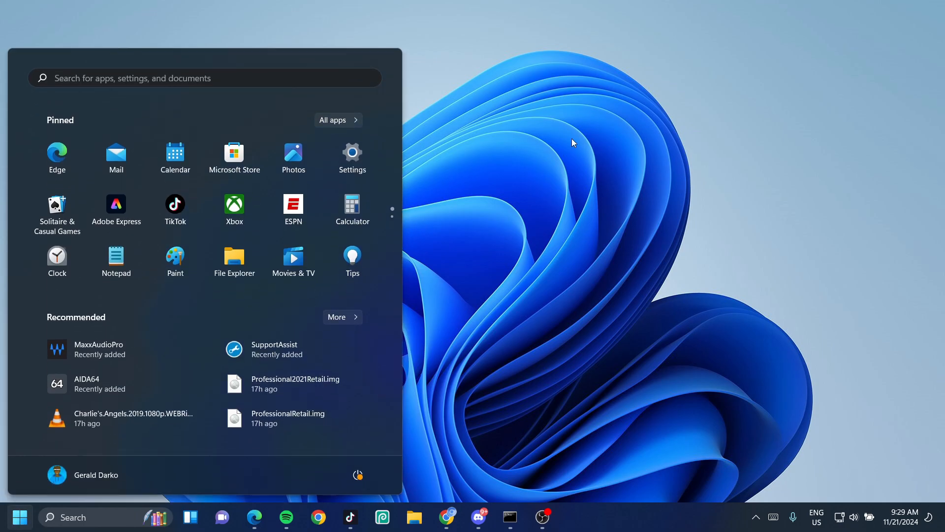
pyautogui.write('word')
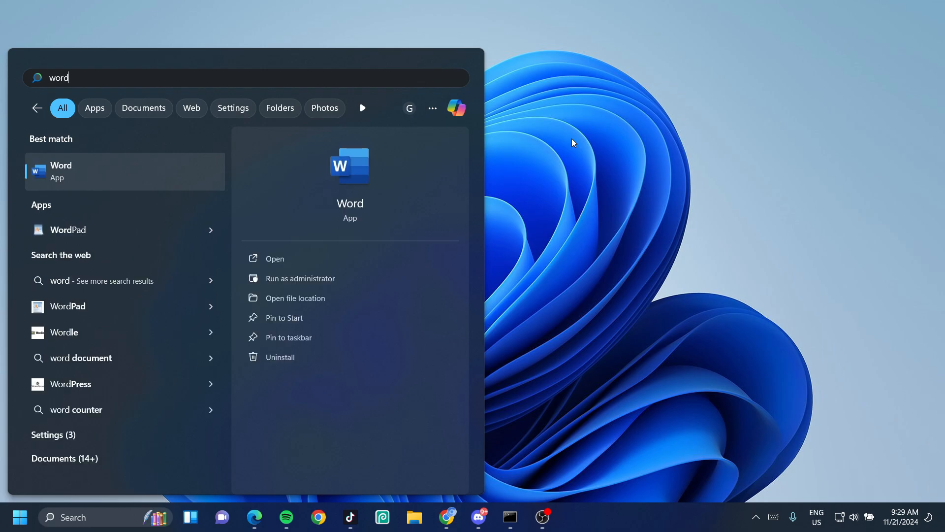
pyautogui.press('Escape')
pyautogui.press('Escape')
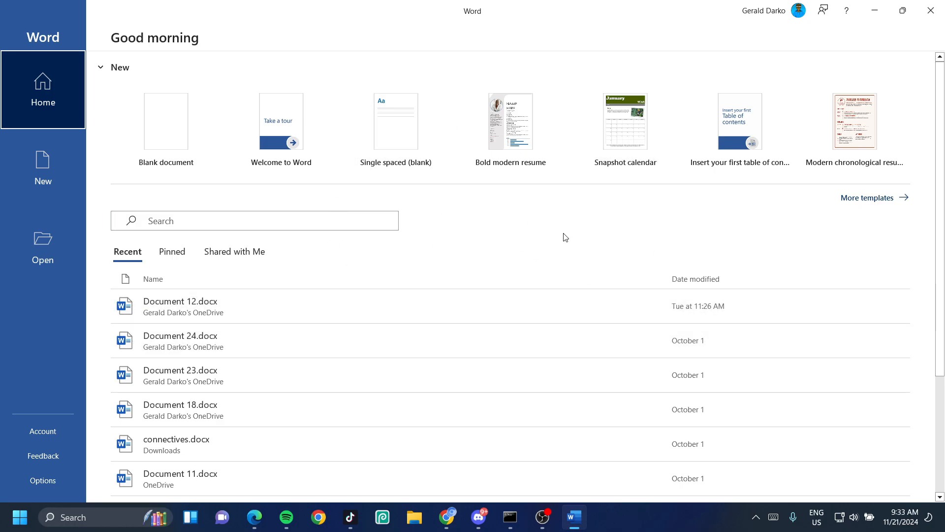
# Create a new blank document from Word's Home screen.
pyautogui.click(196, 101)
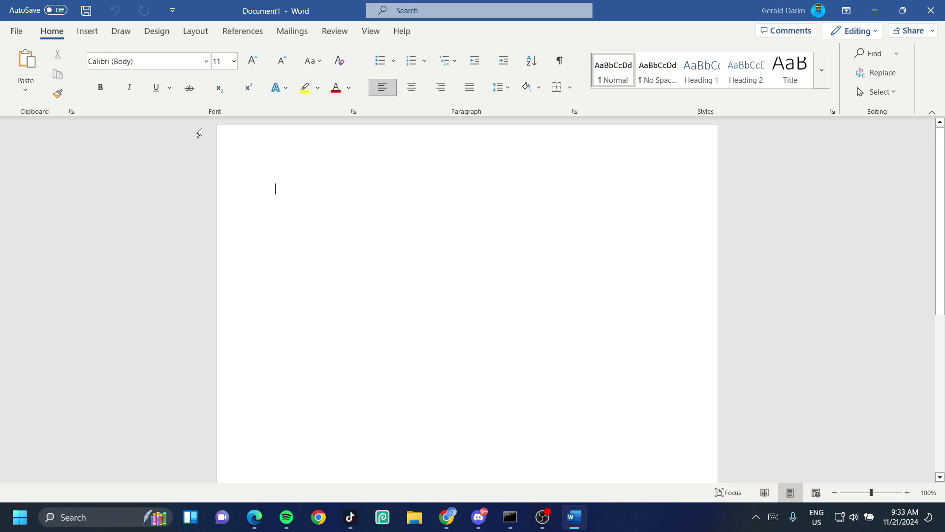